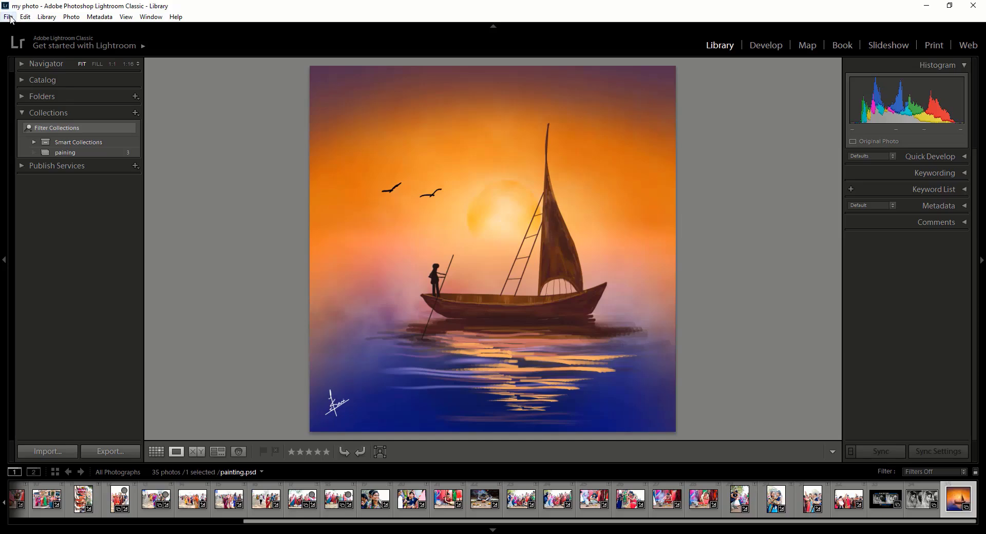
Start a new catalog, with the Pictures folder as its location
left_click(9, 17)
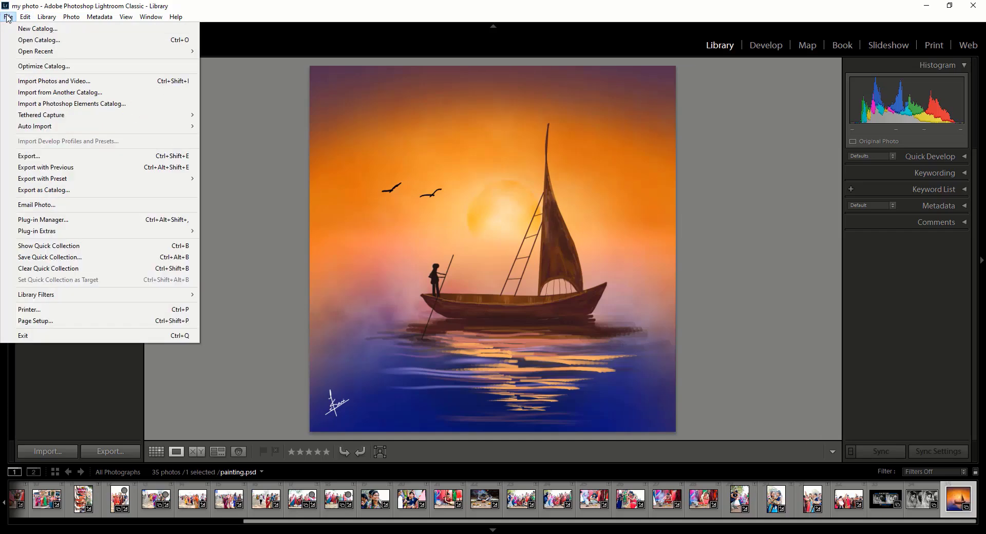
left_click(44, 29)
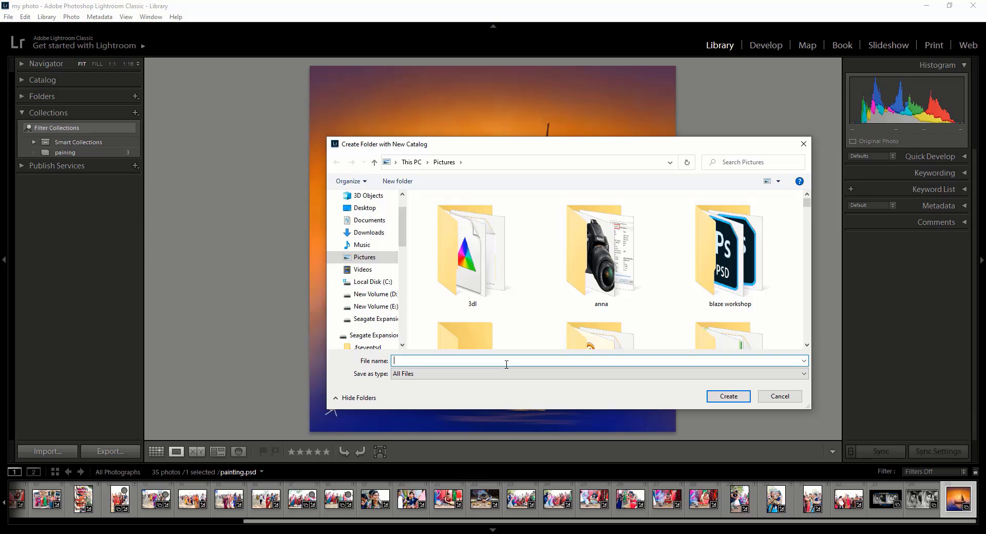
type("weddings")
key("BackSpace")
key("BackSpace")
key("BackSpace")
key("BackSpace")
key("BackSpace")
key("BackSpace")
key("BackSpace")
key("BackSpace")
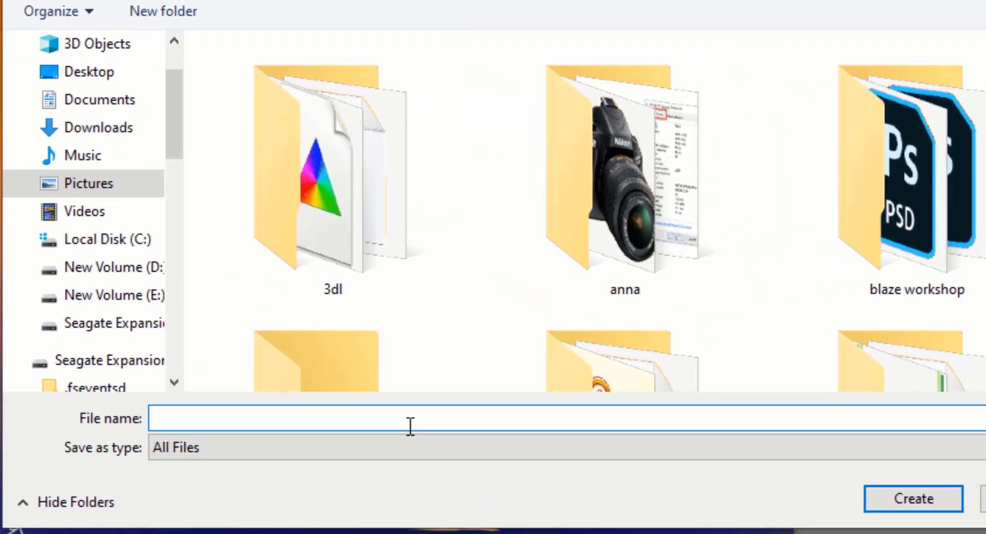
Name the new catalog "my wedding order", create it, and back up the catalog being closed
type("my ")
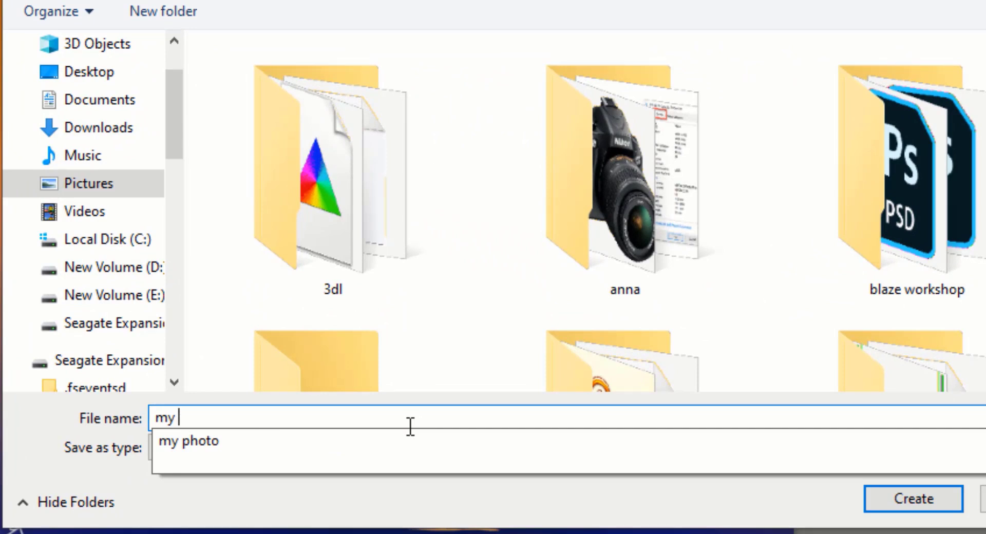
type("wedding")
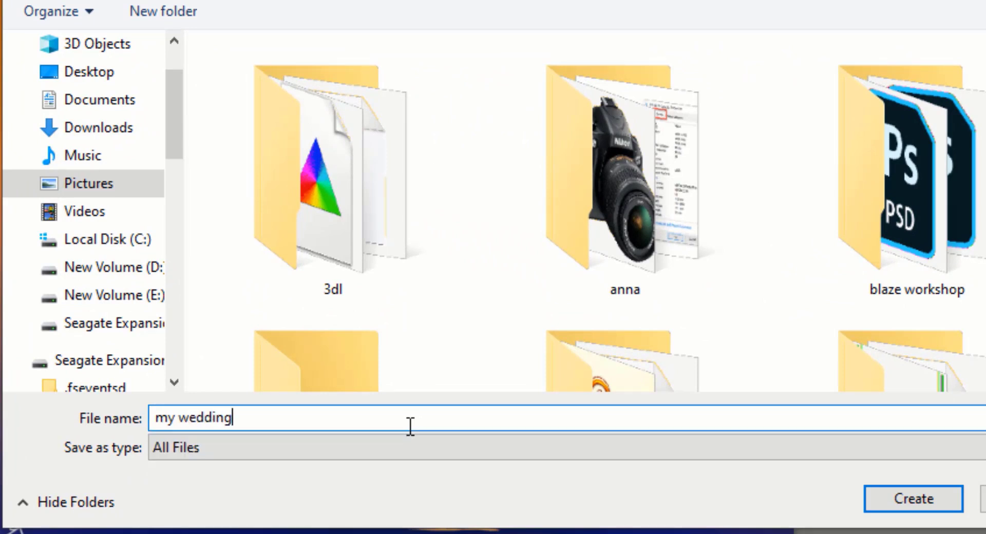
type(" order")
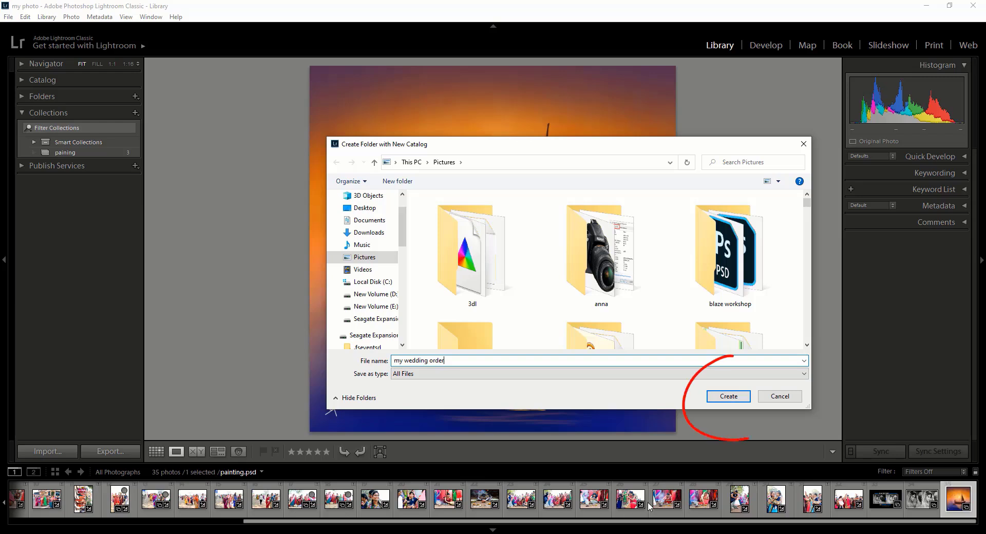
left_click(729, 399)
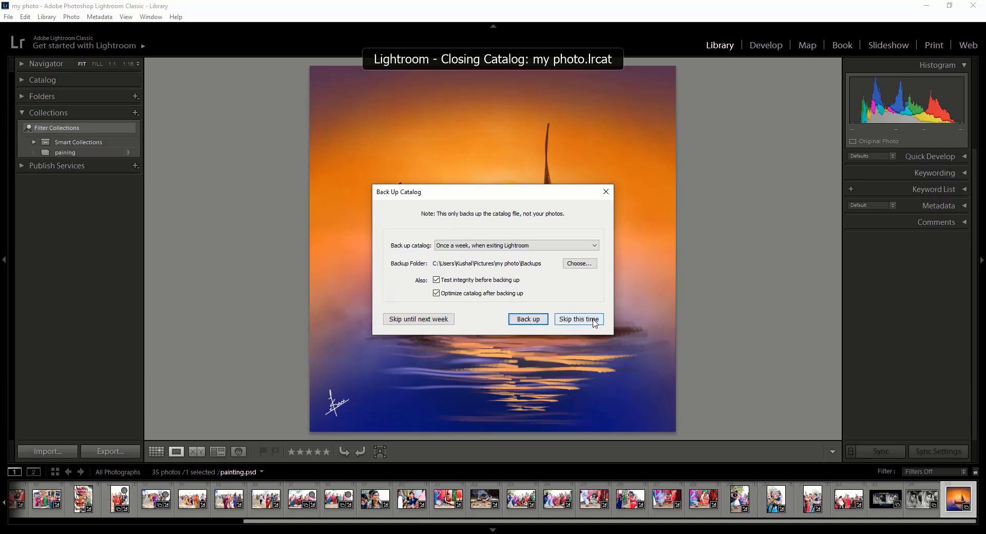
left_click(538, 319)
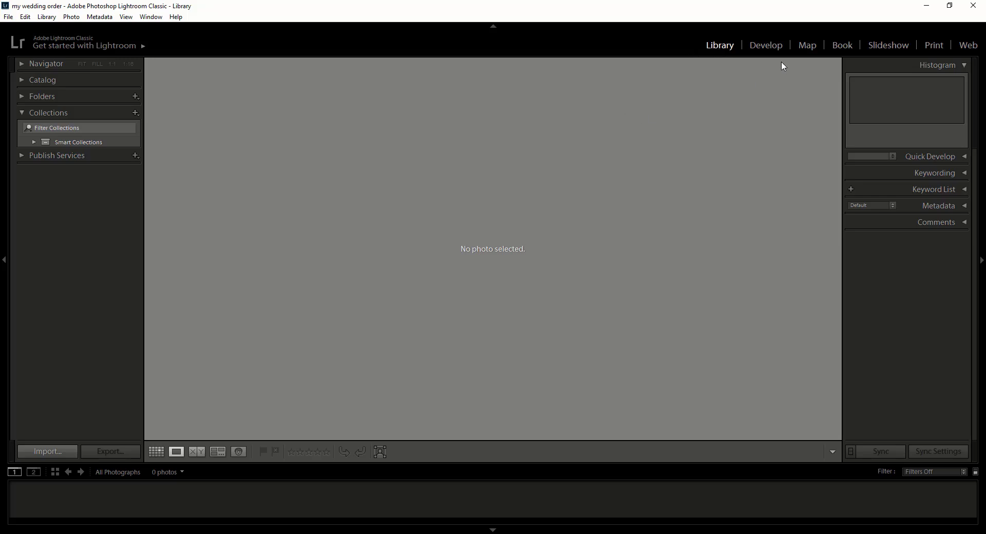
Import all photos from the folder listed after "dgflick new templates" on New Volume (E:), adding them to the catalog without moving them
left_click(885, 51)
left_click(60, 451)
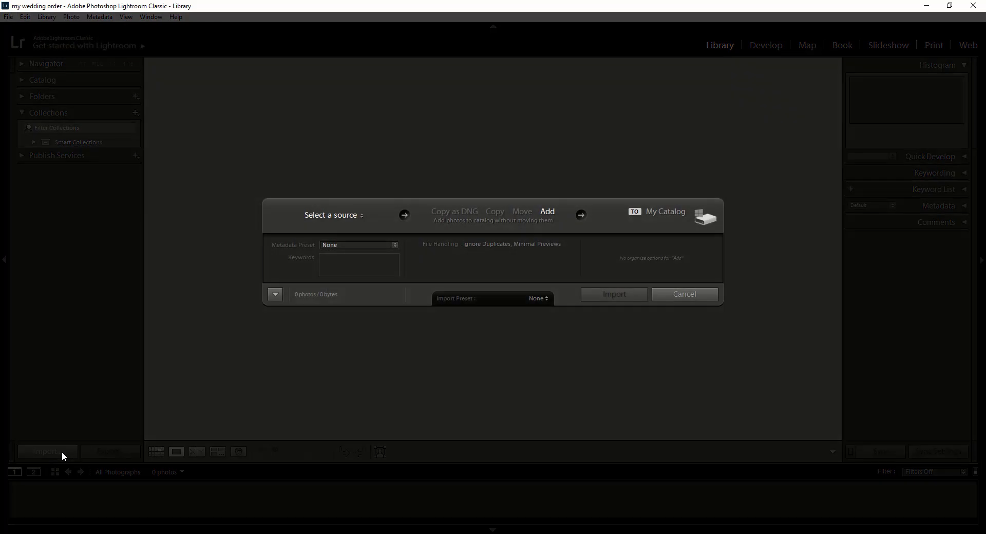
left_click(276, 294)
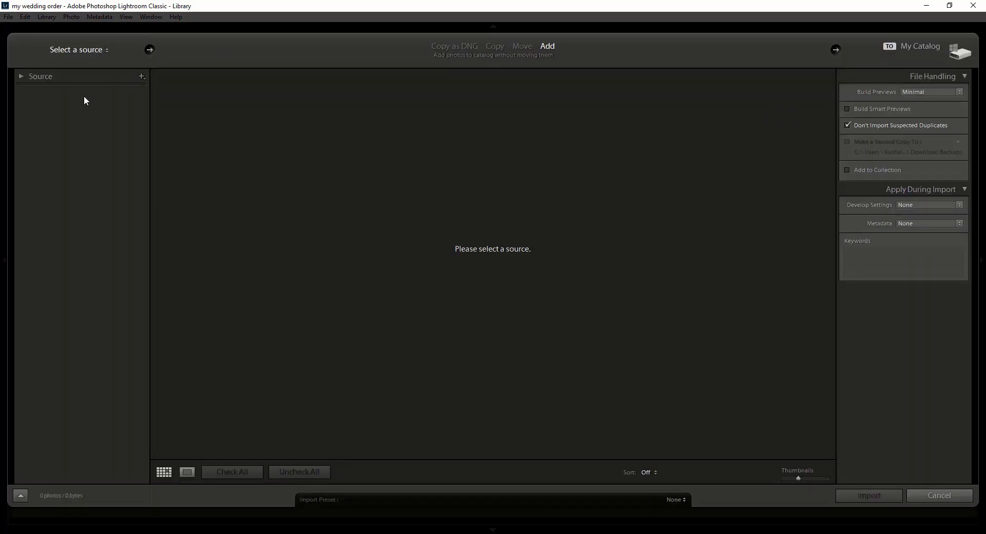
left_click(24, 76)
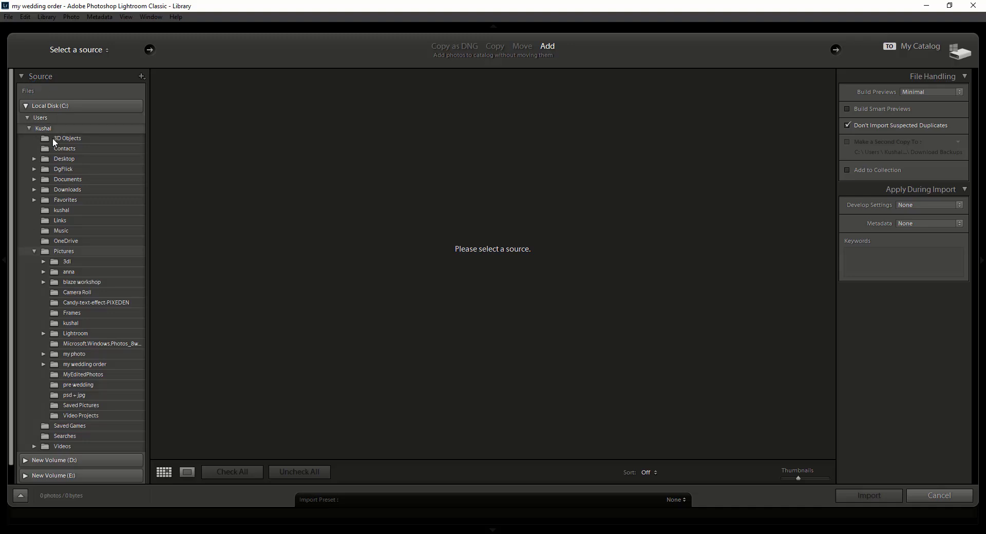
left_click(28, 119)
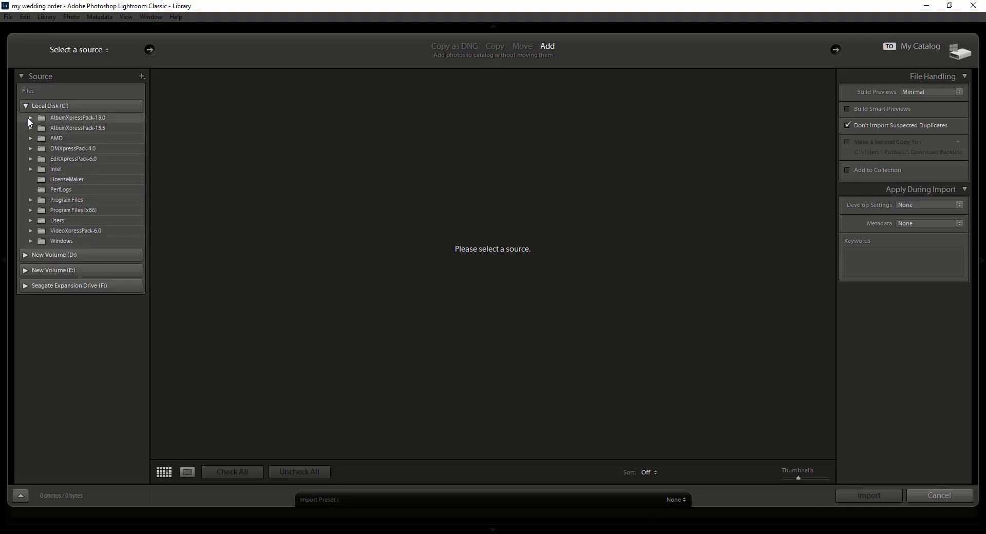
left_click(25, 255)
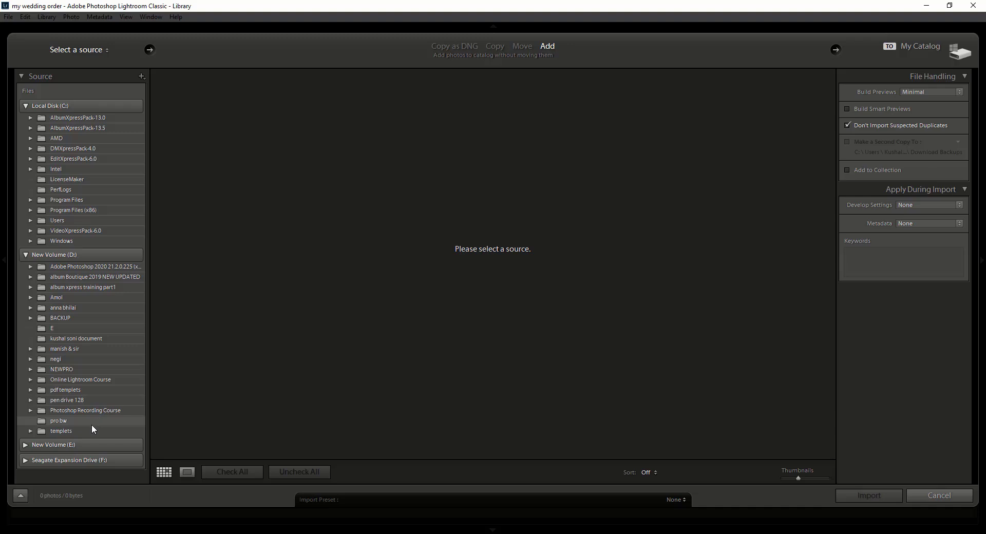
left_click(53, 445)
left_click(72, 324)
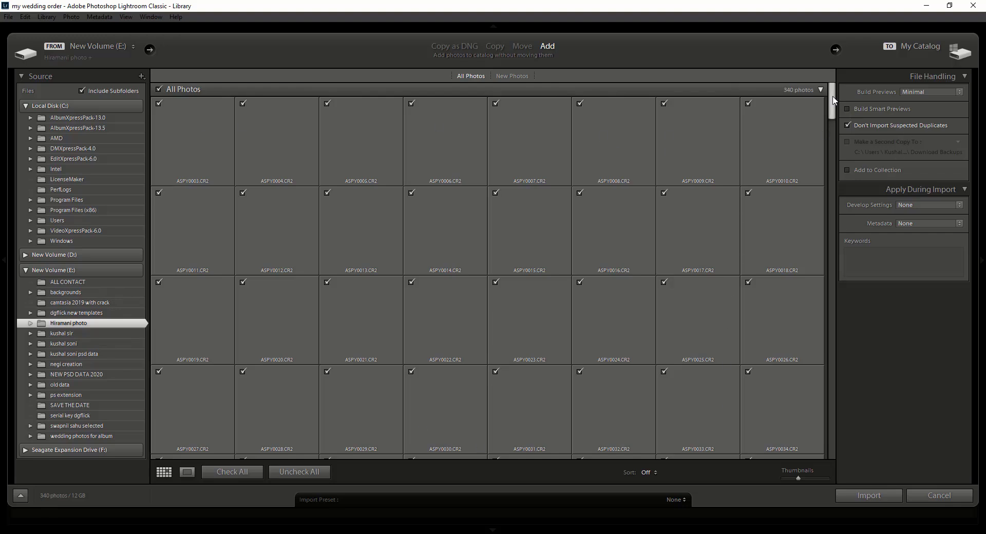
mouse_move(831, 102)
left_mouse_down()
mouse_move(833, 441)
mouse_move(824, 359)
mouse_move(850, 106)
mouse_move(843, 88)
mouse_move(828, 427)
mouse_move(842, 95)
left_mouse_up()
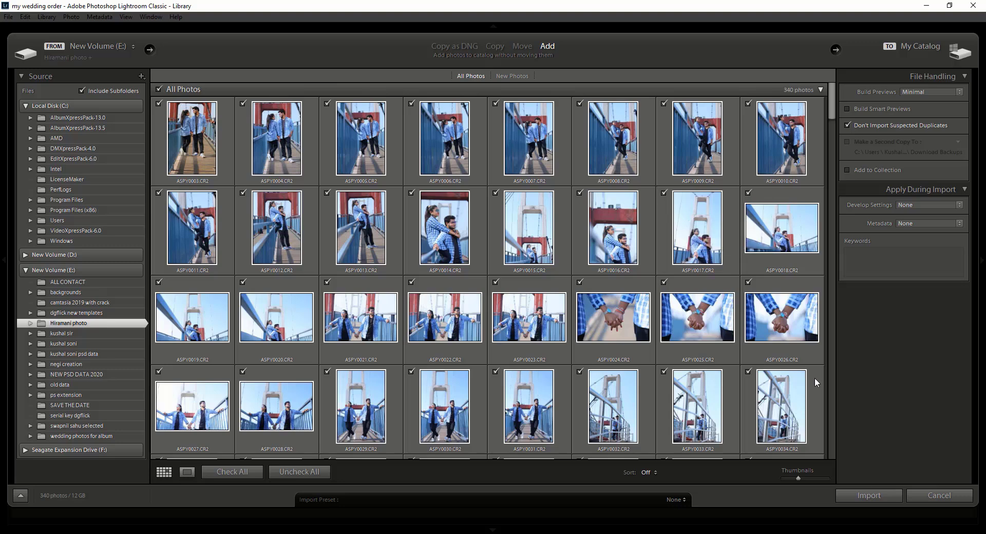
left_click(880, 496)
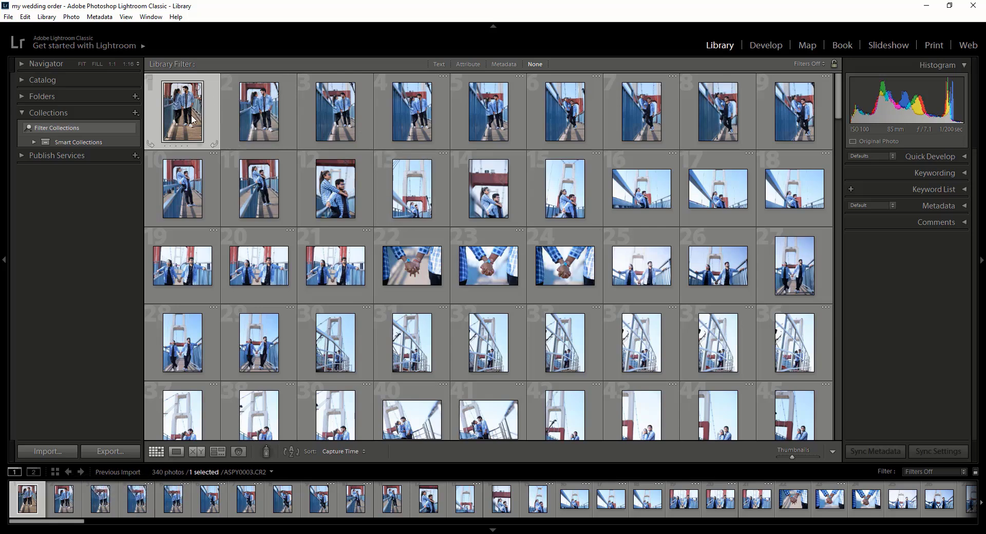
Look at a few of the first imported photos in the grid and open ASPY0003.CR2 in single-photo view
left_click(262, 118)
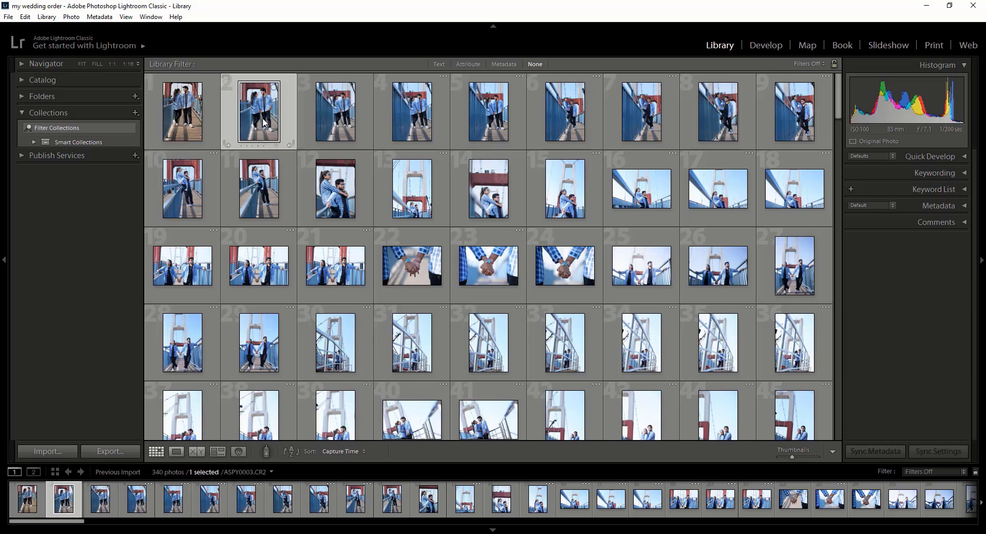
left_click(335, 117)
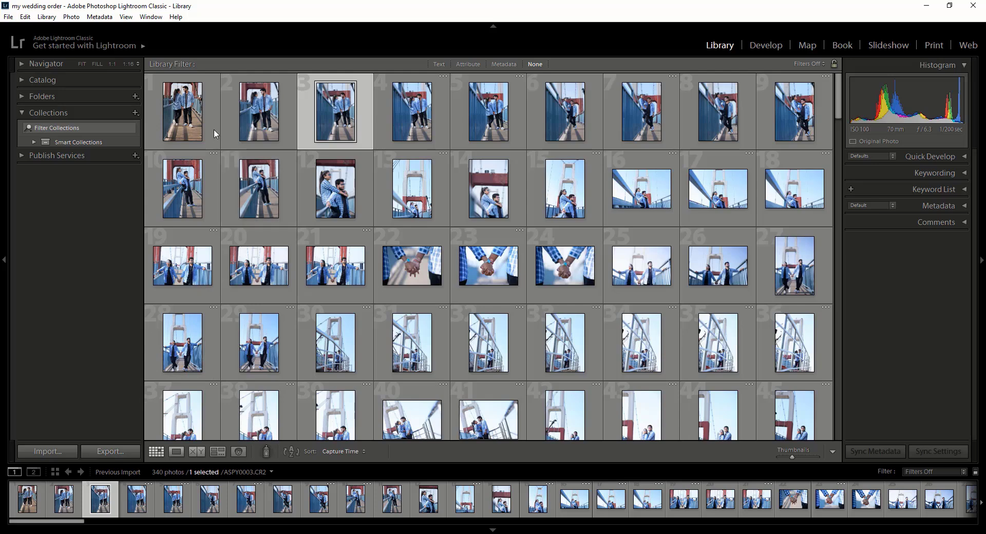
double_click(195, 113)
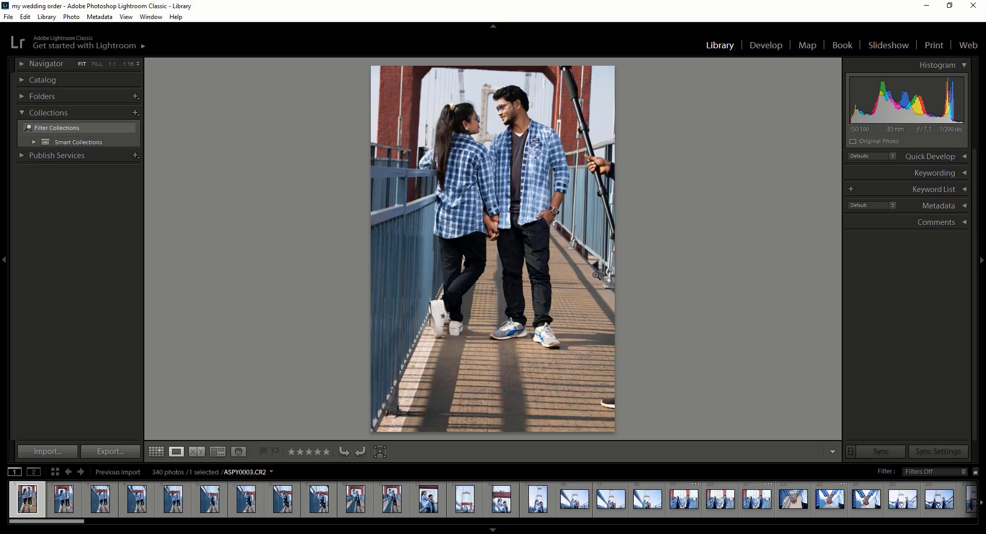
Page forward through the imported photos to ASPY0012.CR2, then back to ASPY0009.CR2
key("Right")
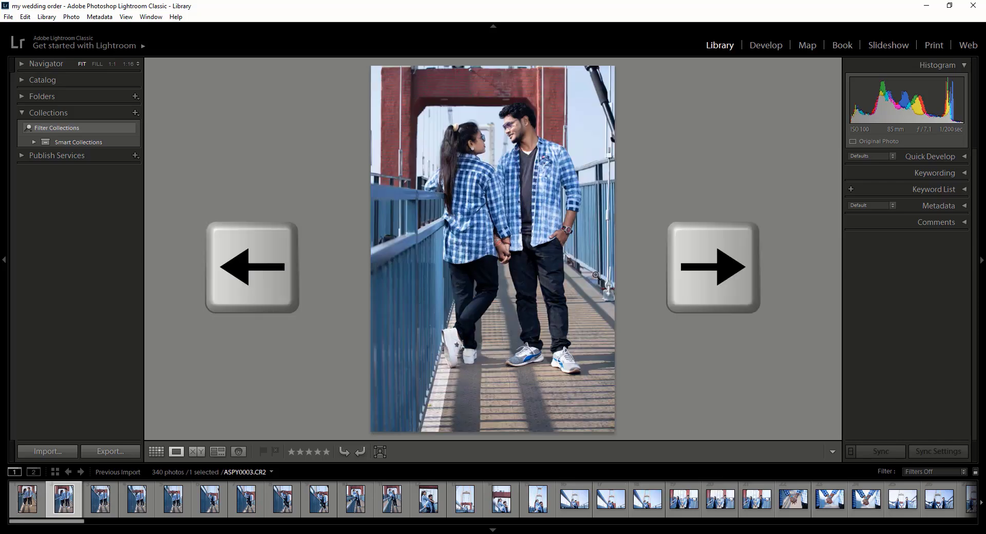
key("Right")
key("Right")
key("Right")
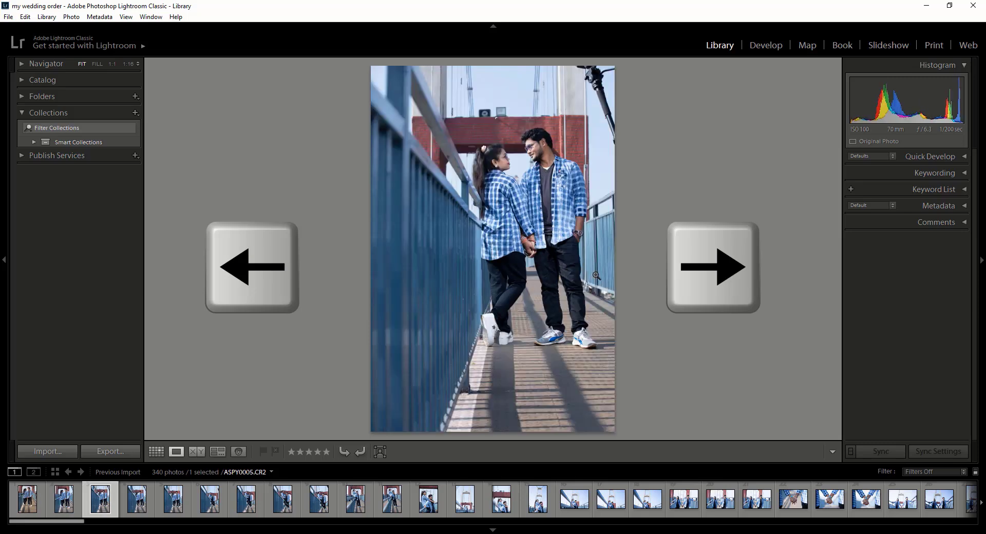
key("Right")
key("Right")
key("Right")
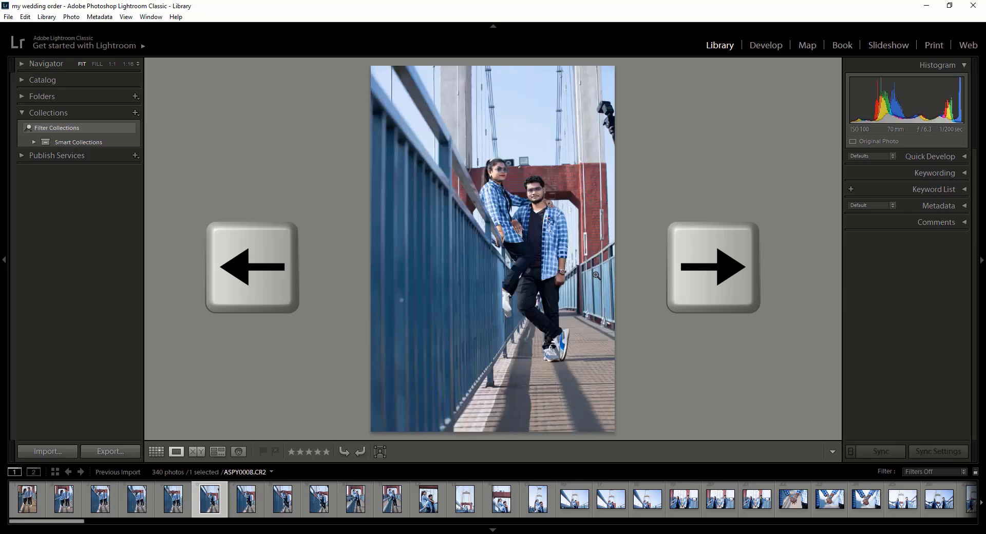
key("Right")
key("Right")
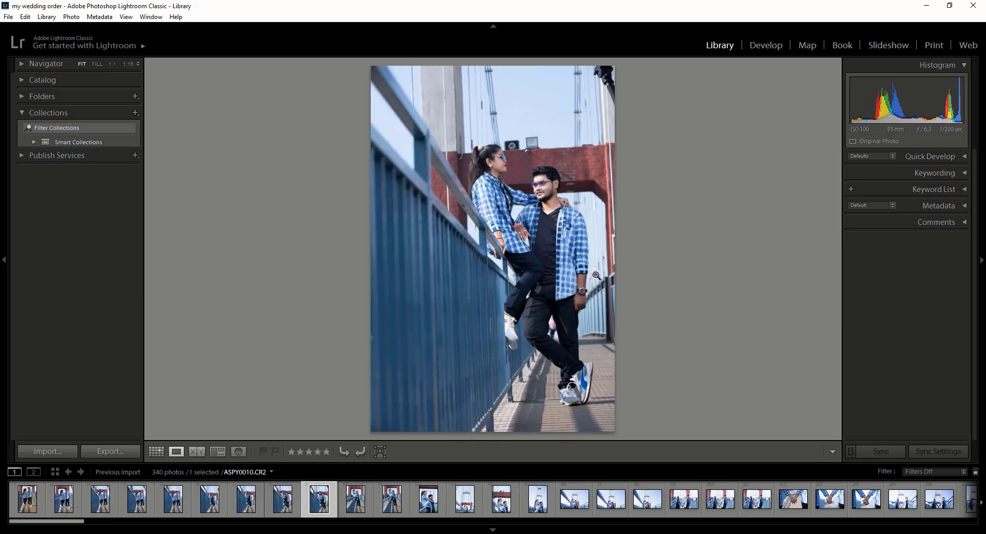
key("Right")
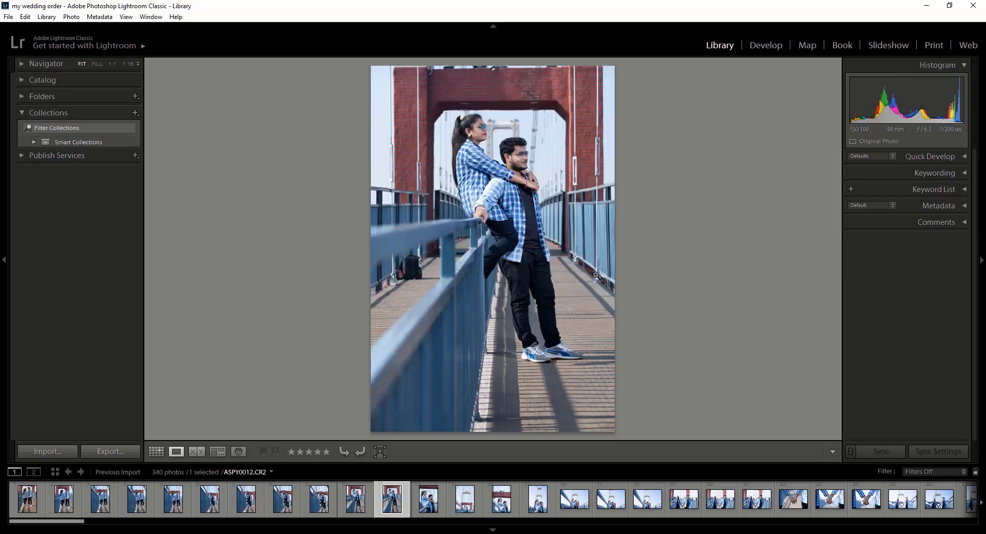
key("Left")
key("Left")
key("Left")
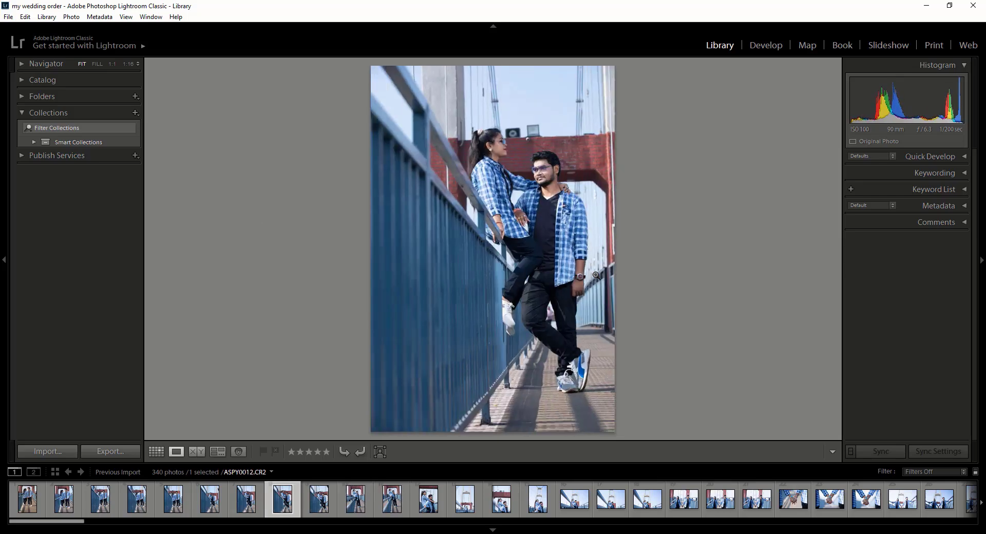
key("Left")
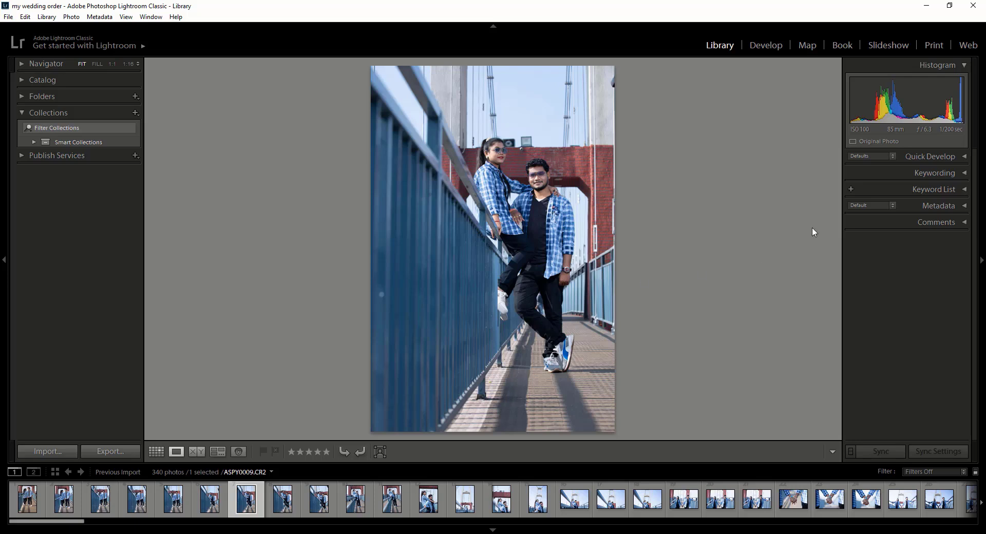
Develop photo ASPY0009.CR2 with a white balance temperature of 6881 and an exposure of -0.12
left_click(766, 45)
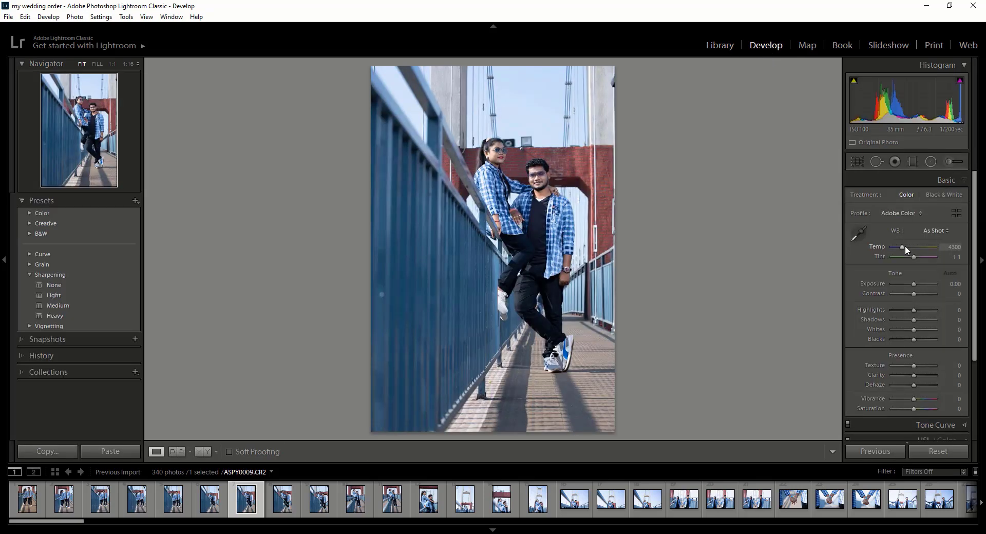
left_click_drag(901, 247, 912, 249)
left_click_drag(914, 285, 913, 283)
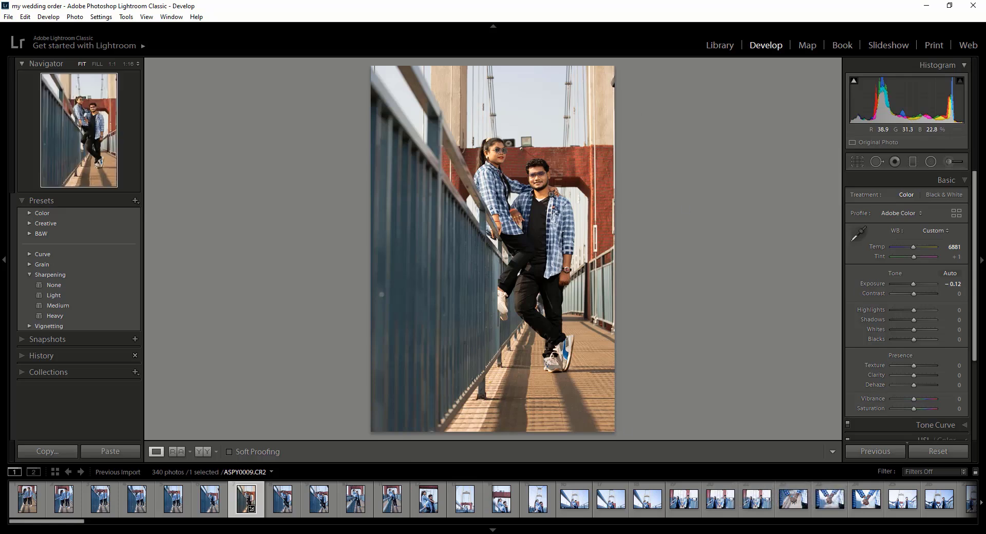
Add a post-crop vignette with an amount of -45 in Highlight Priority style
left_click(954, 180)
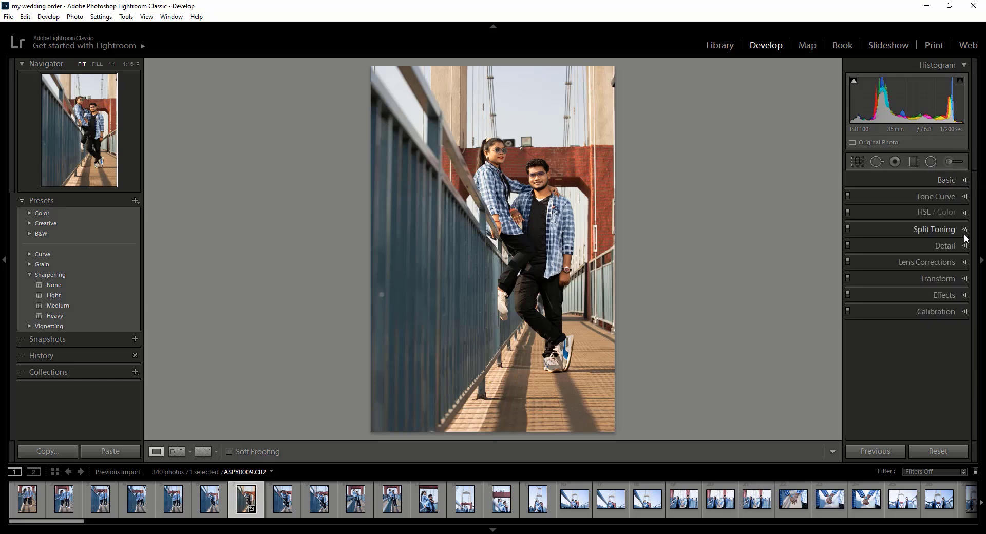
left_click(964, 296)
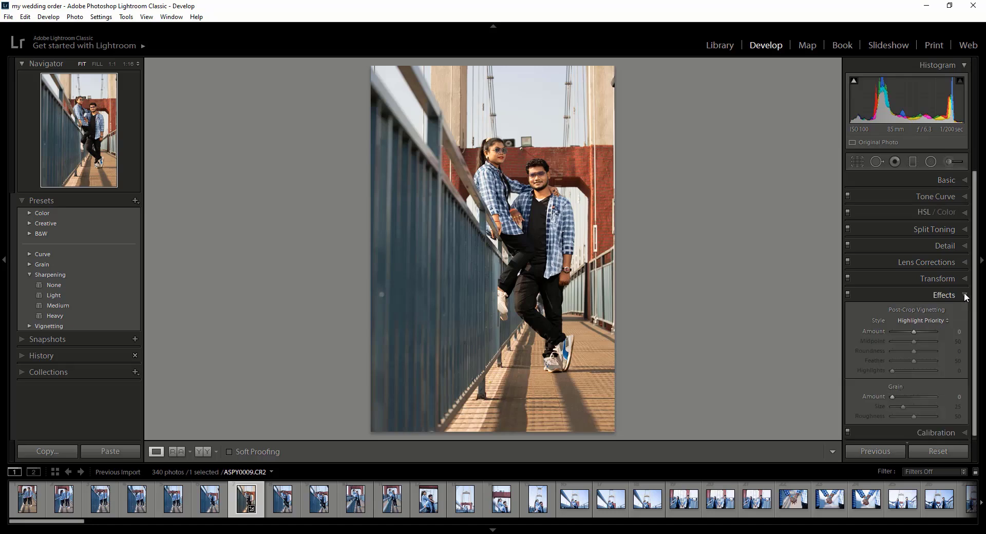
left_click_drag(913, 331, 904, 331)
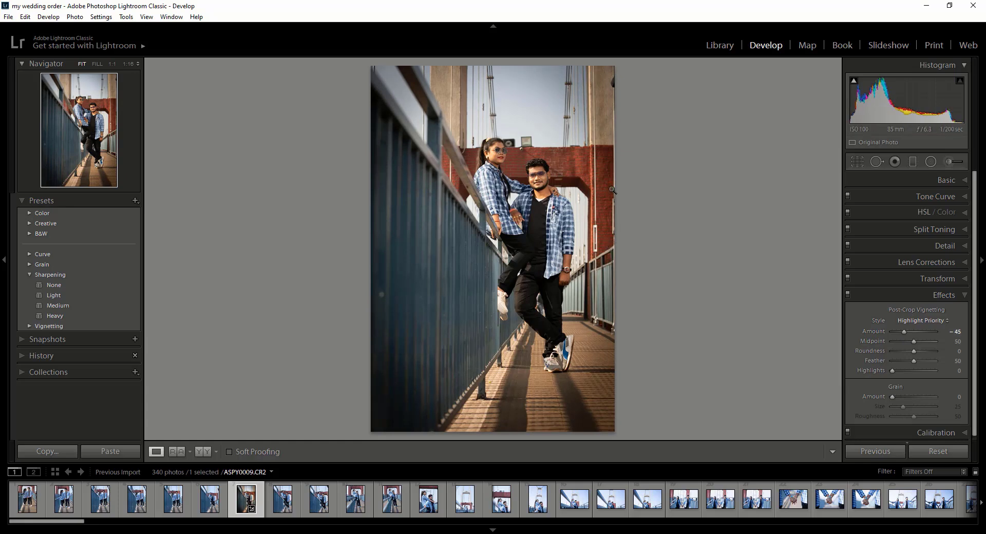
Look through the photo's external editor and export options, then dismiss them
right_click(589, 182)
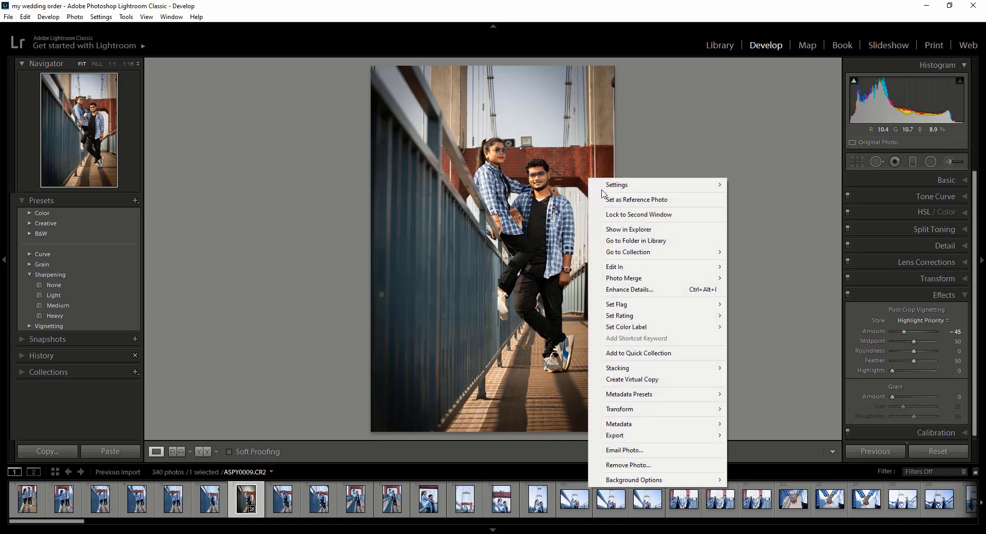
mouse_move(638, 270)
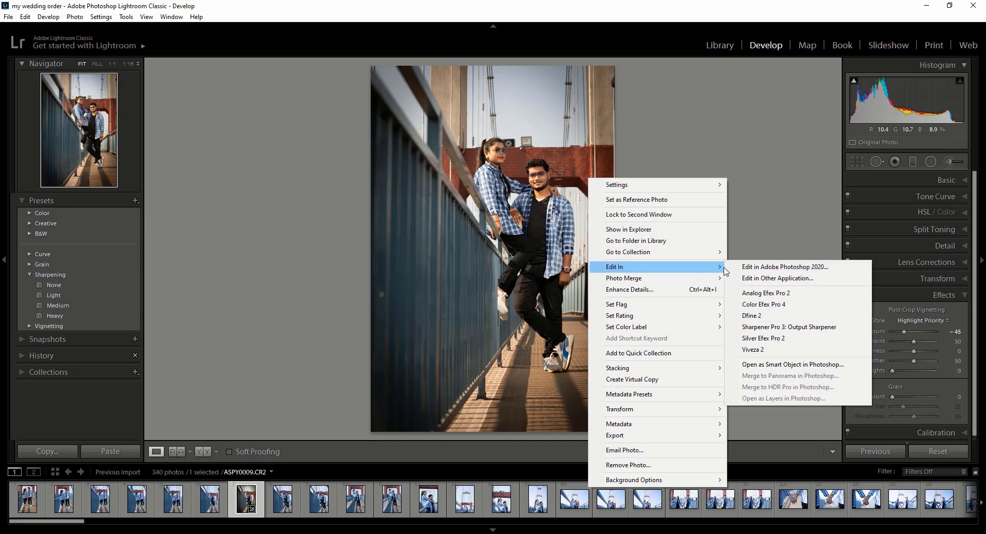
mouse_move(652, 437)
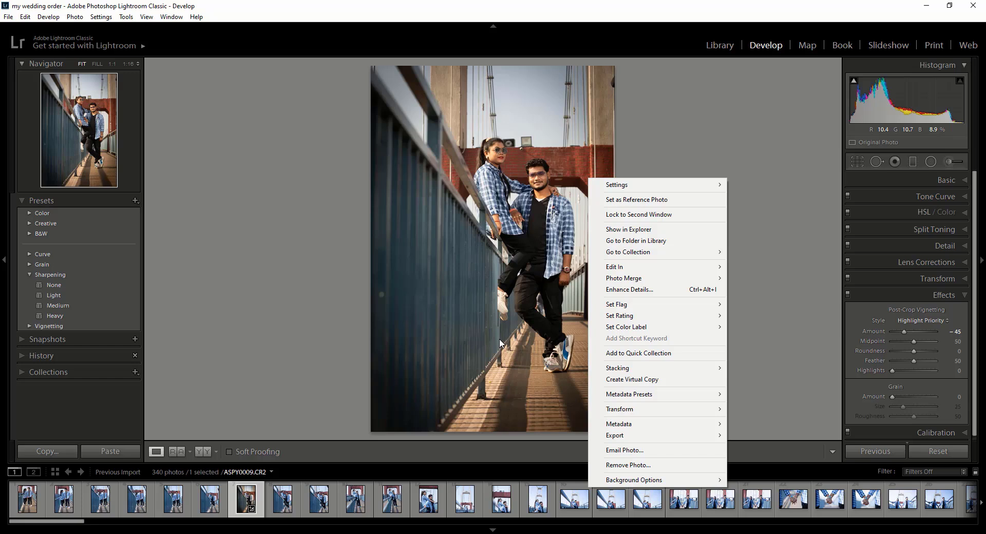
left_click(652, 13)
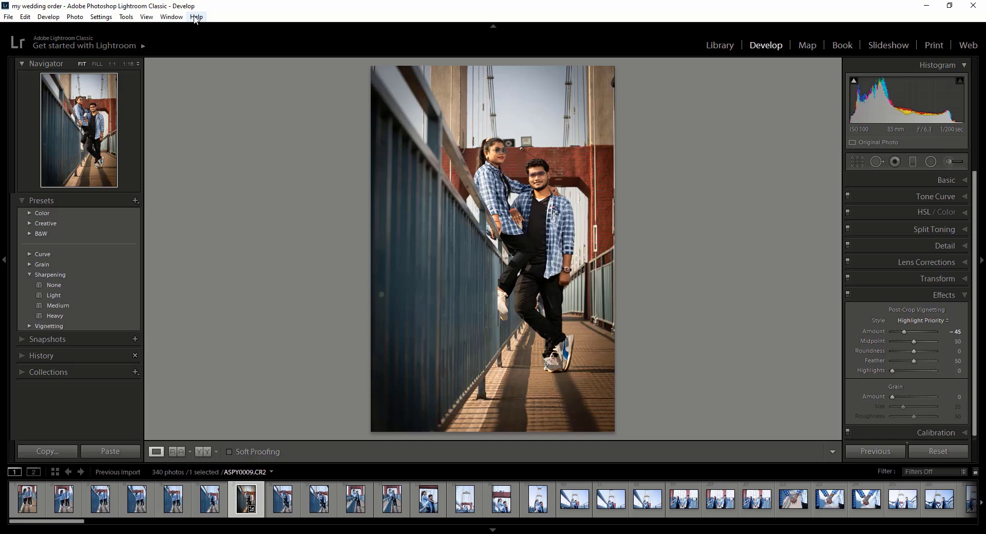
Quit Lightroom Classic, search Windows for "light", and launch Adobe Lightroom Classic again
left_click(972, 6)
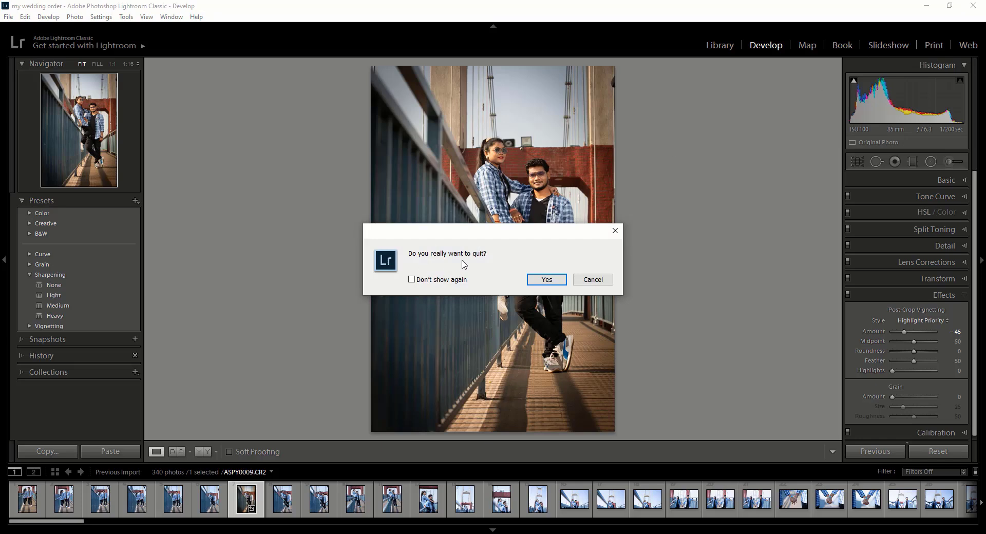
left_click(559, 282)
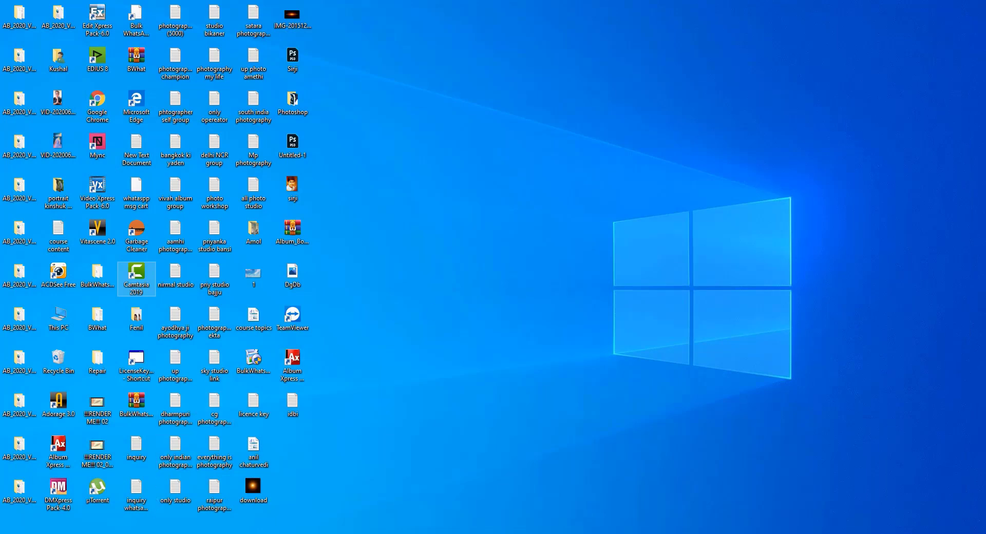
key("super+s")
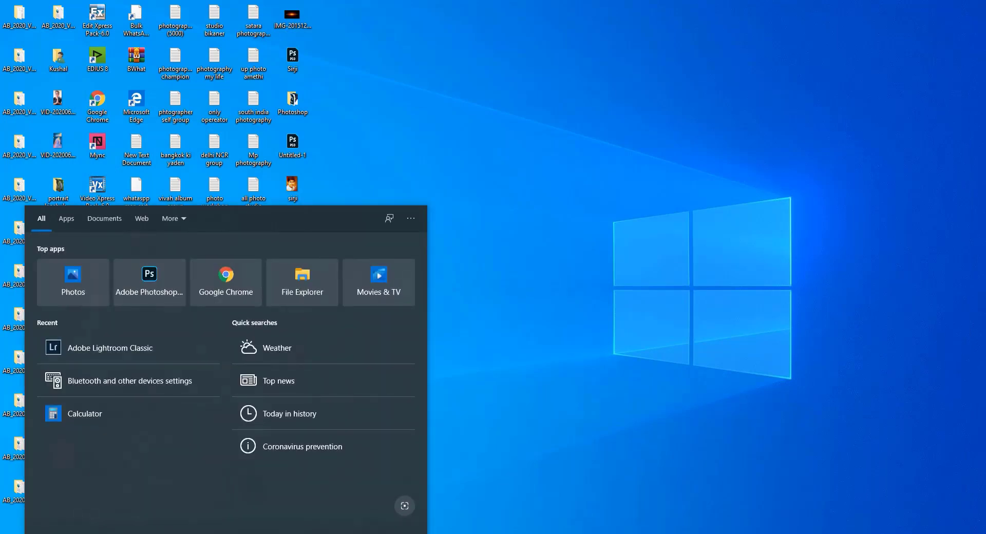
type("light")
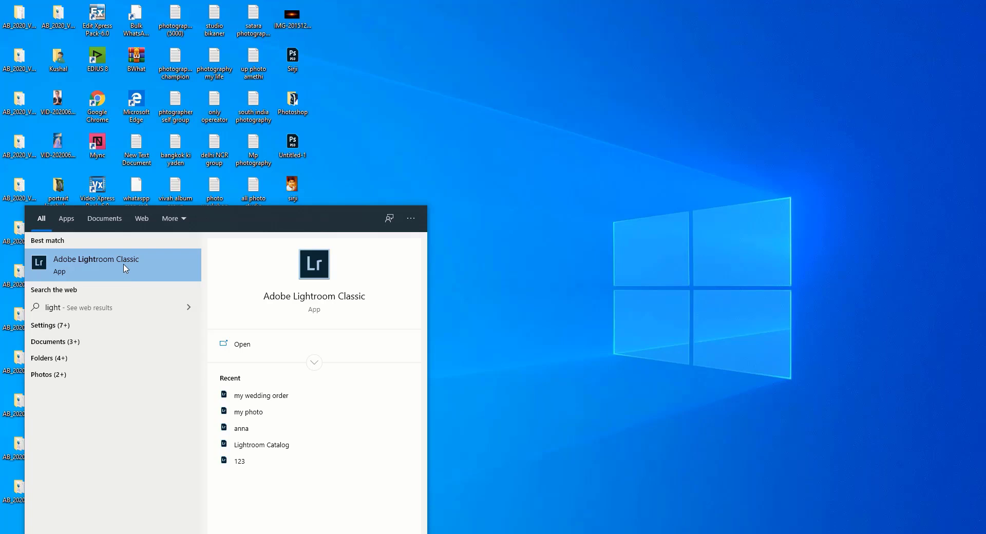
left_click(124, 267)
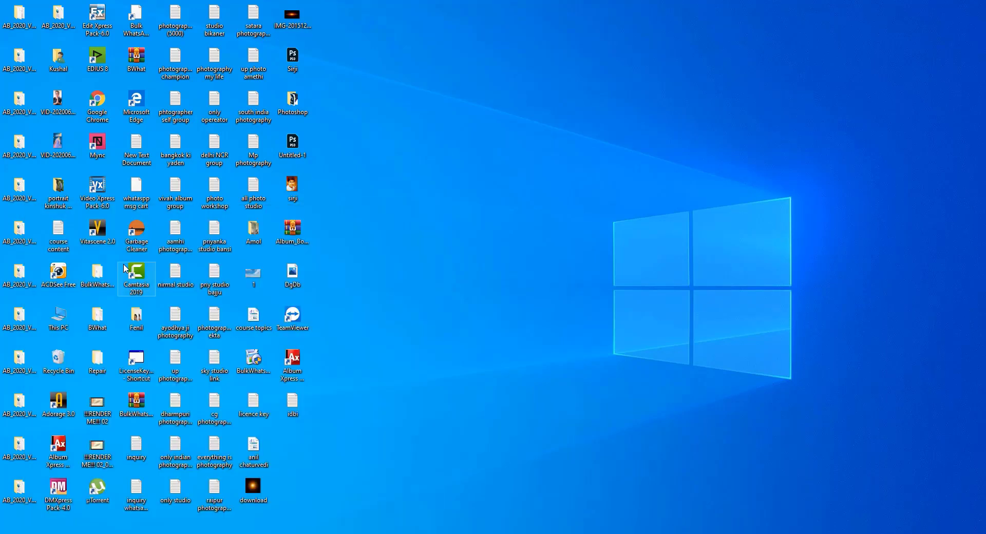